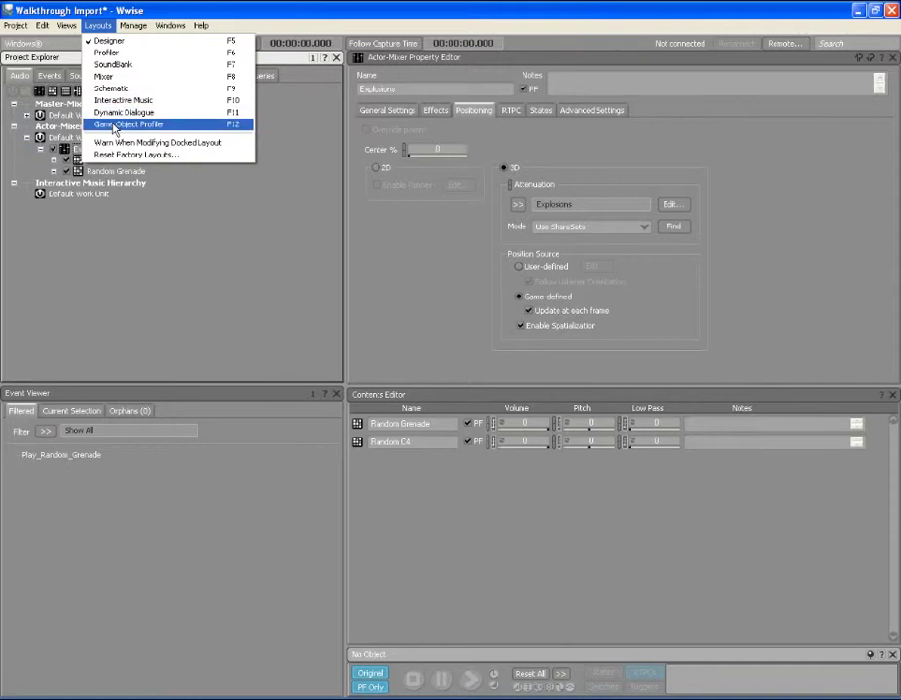
Cycle through the SoundBank, Profiler and Mixer layouts (F5–F8), ending back on Designer.
left_click(113, 65)
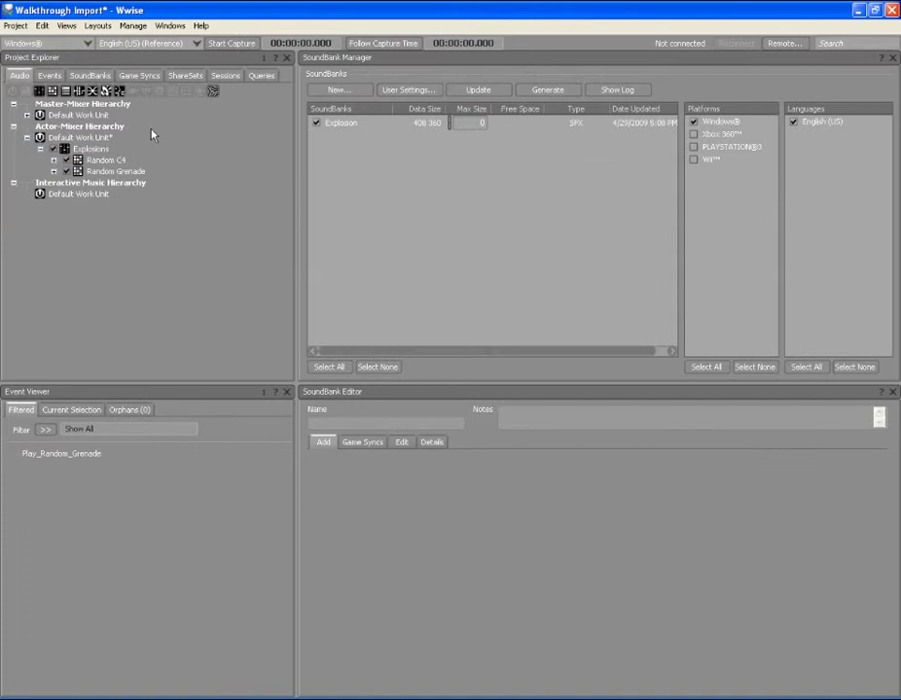
key("F5")
key("F6")
key("F7")
key("F8")
key("F5")
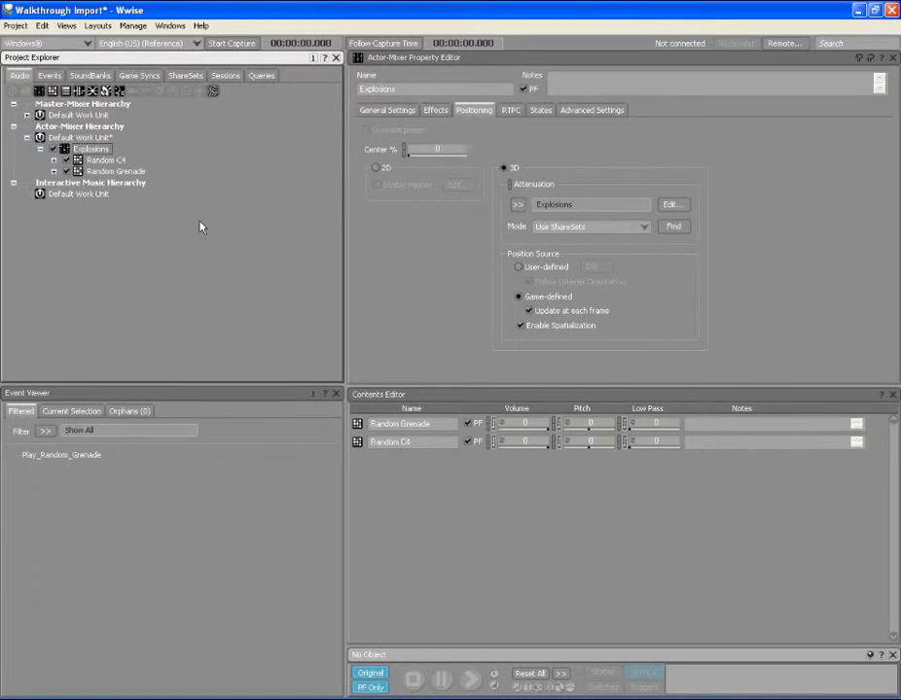
Activate the Property Editor, Contents Editor and Project Explorer panels, and adjust the Project Explorer width.
left_click(368, 235)
left_click(383, 484)
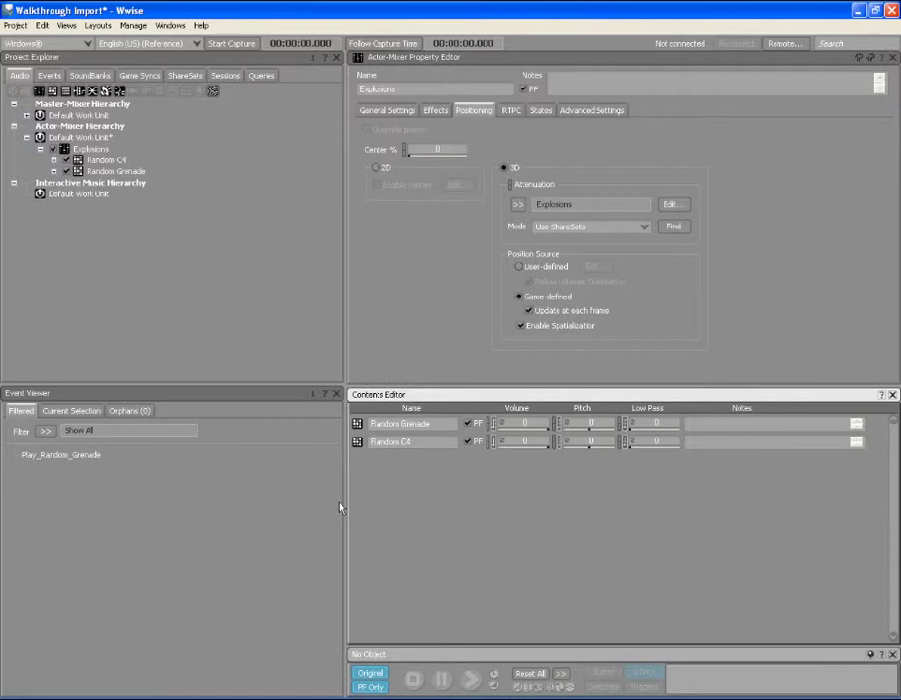
left_click(285, 331)
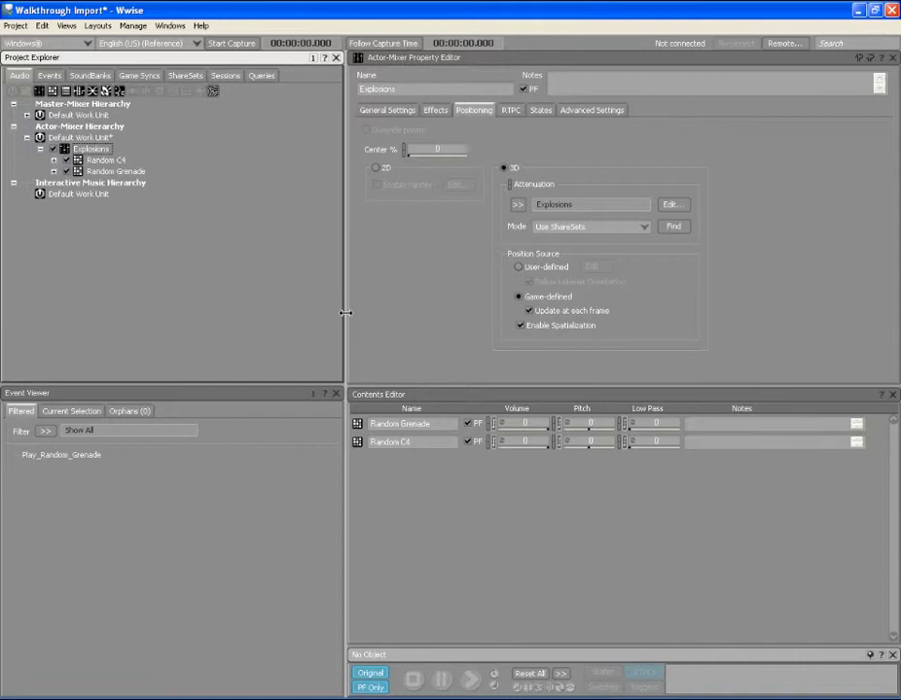
mouse_move(346, 313)
left_mouse_down()
mouse_move(307, 305)
mouse_move(350, 306)
left_mouse_up()
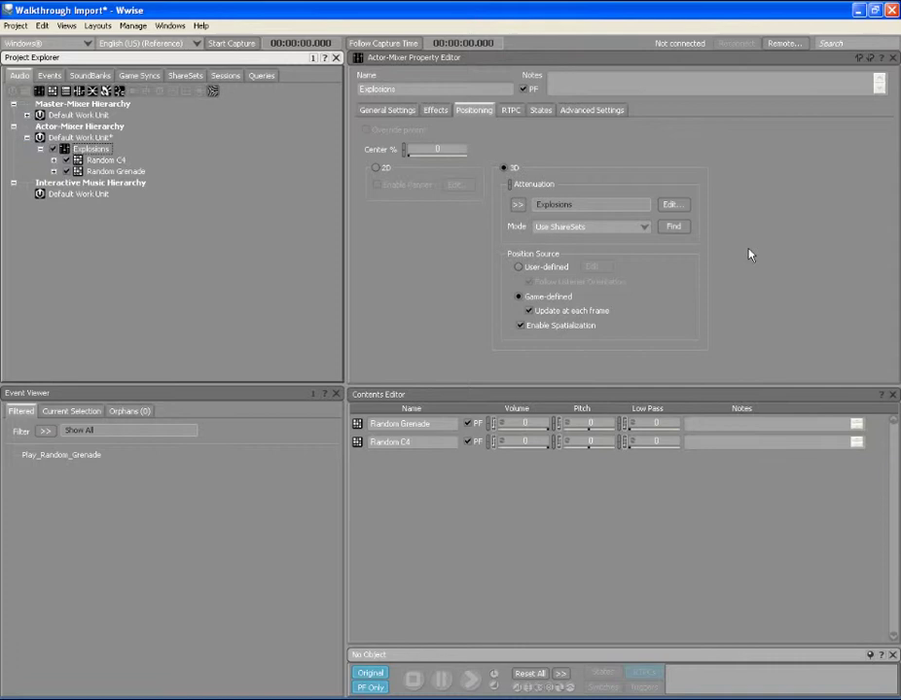
Close the Contents Editor and turn off Layouts > Warn When Modifying Docked Layout.
left_click(843, 396)
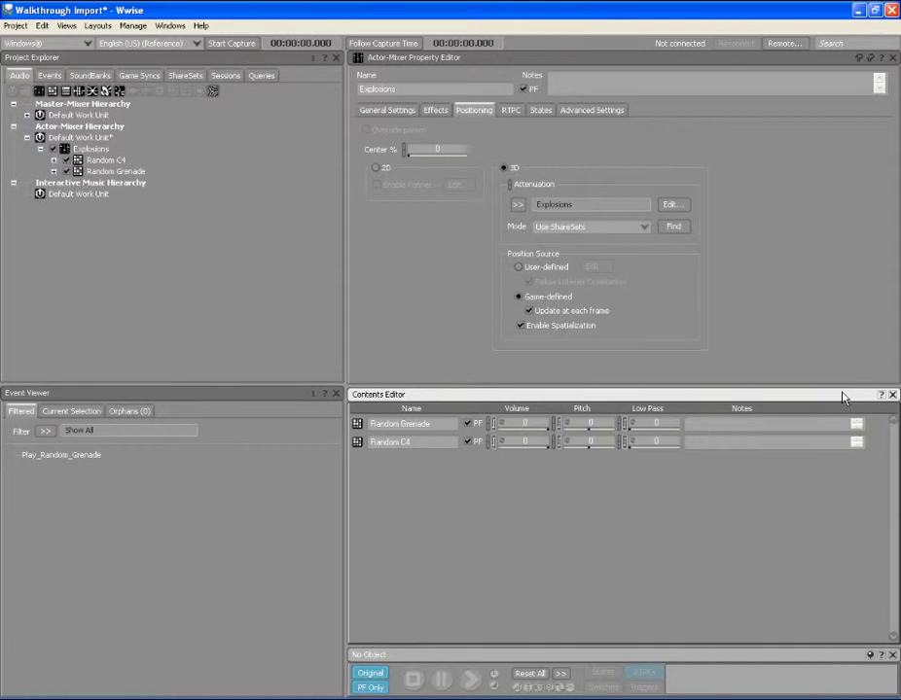
left_click(892, 395)
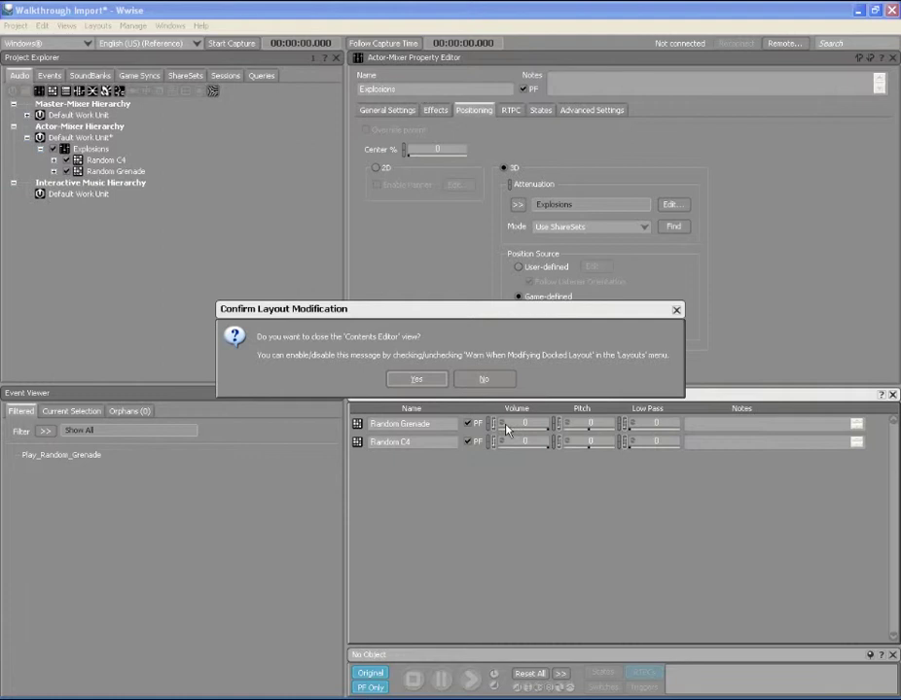
left_click(417, 379)
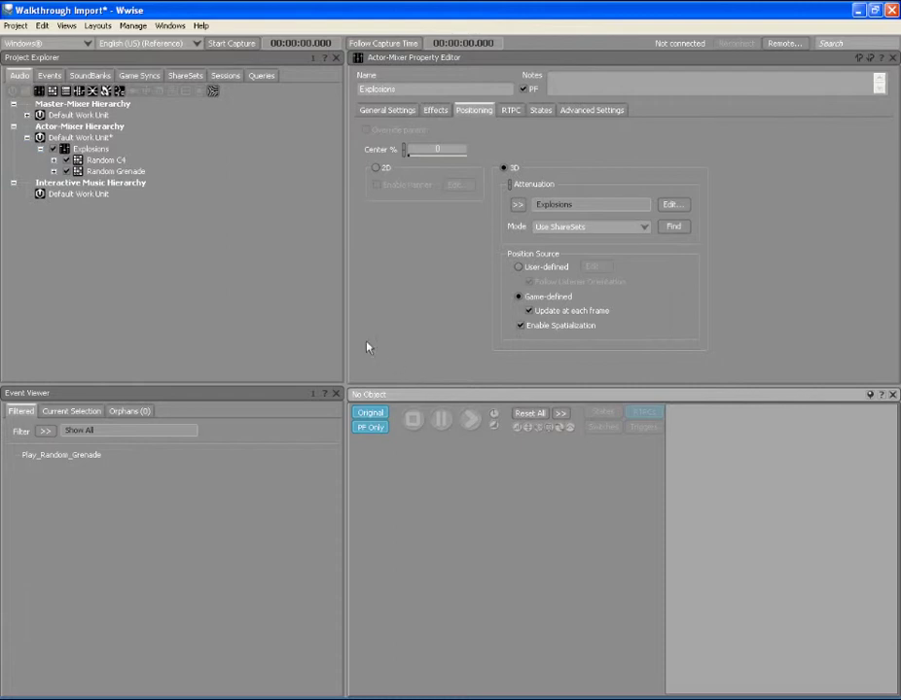
left_click(99, 26)
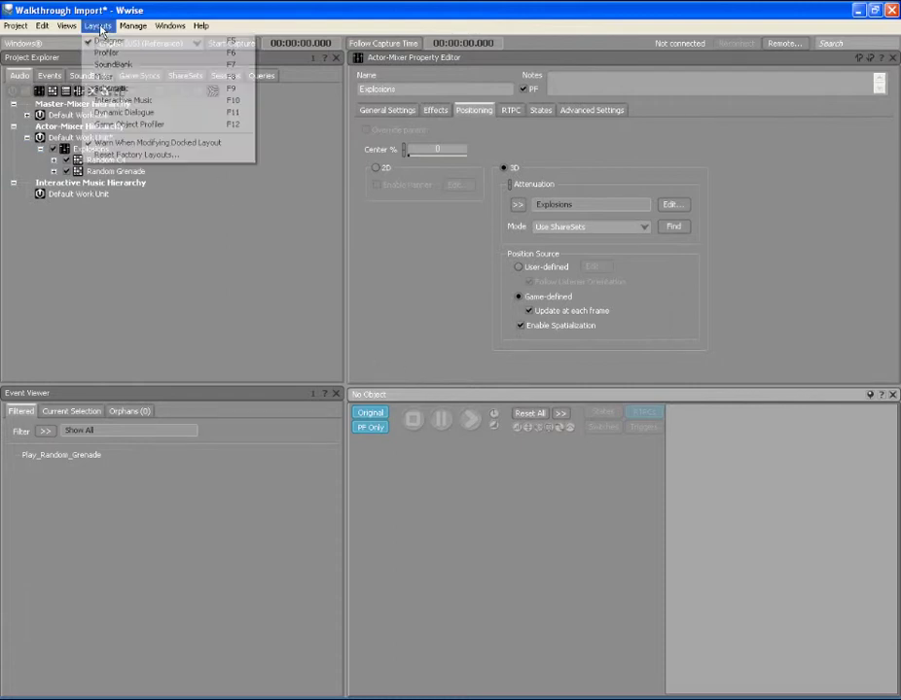
left_click(109, 143)
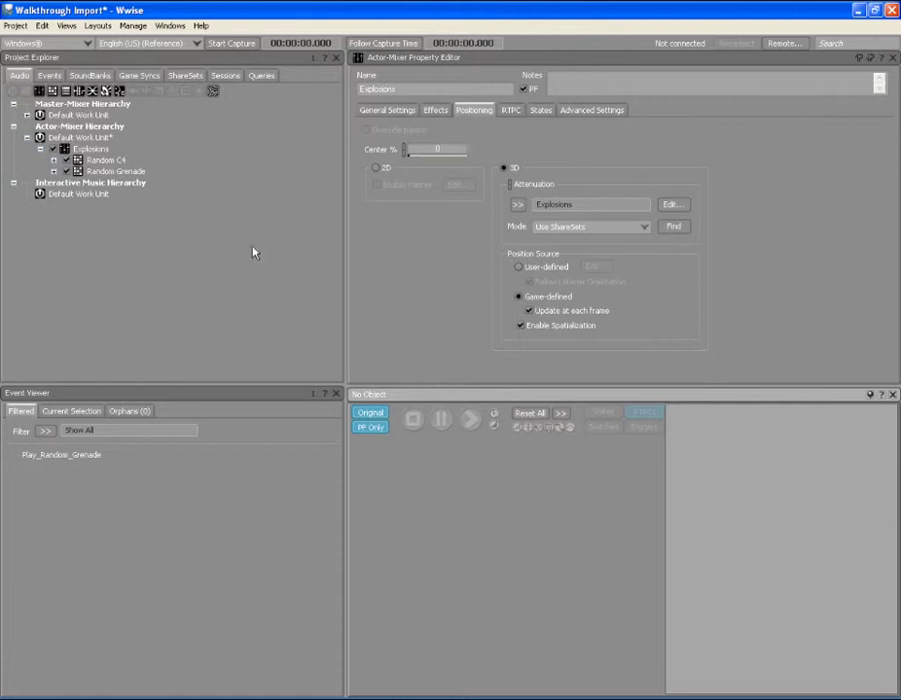
Open the Attenuation Editor from the Views menu as a floating window.
left_click(66, 26)
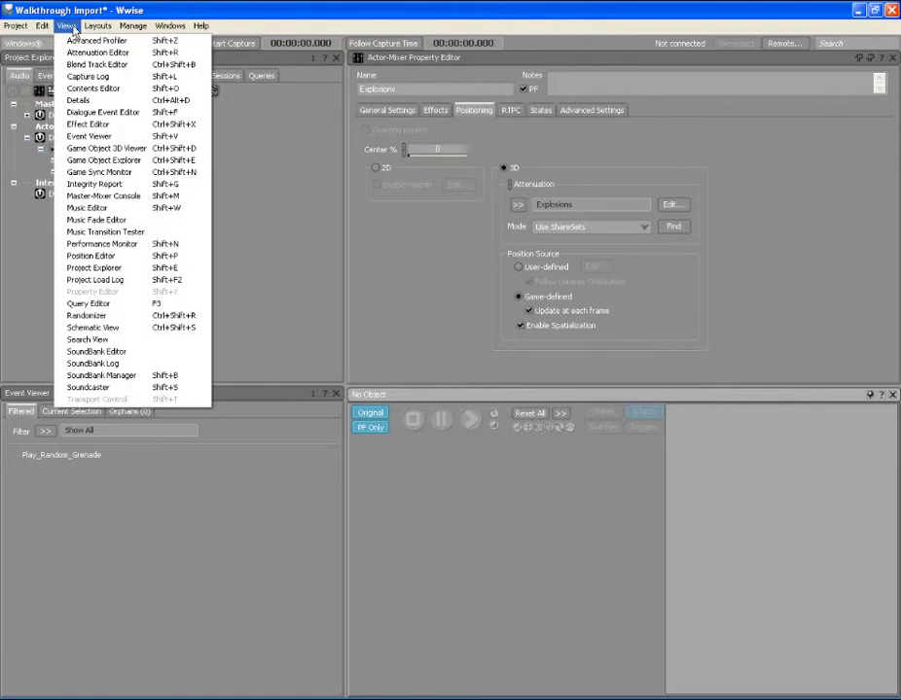
left_click(73, 53)
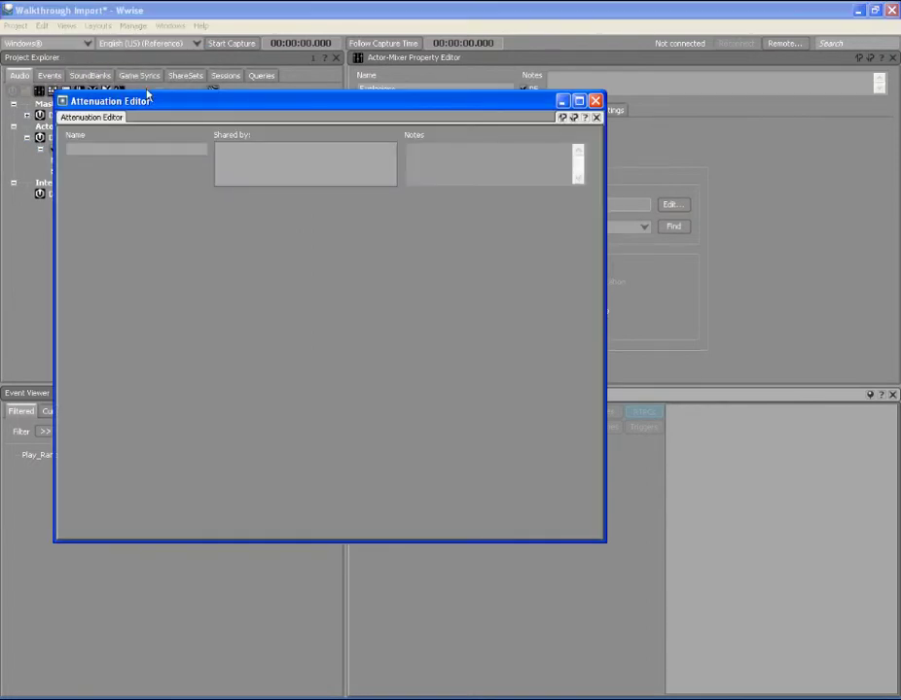
Drag the floating Attenuation Editor over the docking guides toward the bottom of the layout.
left_click_drag(243, 107, 273, 182)
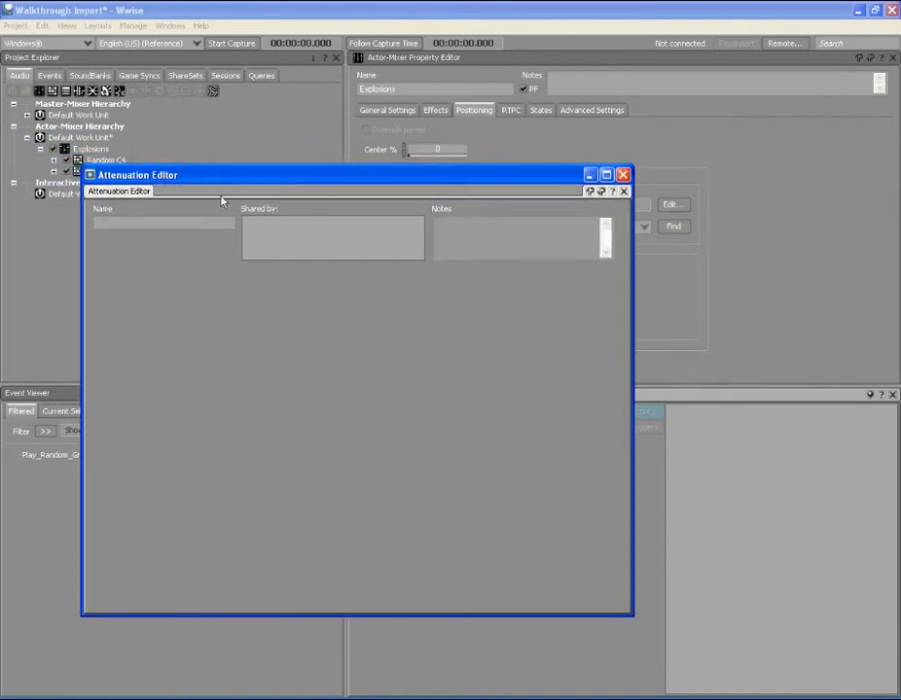
left_click_drag(132, 197, 182, 194)
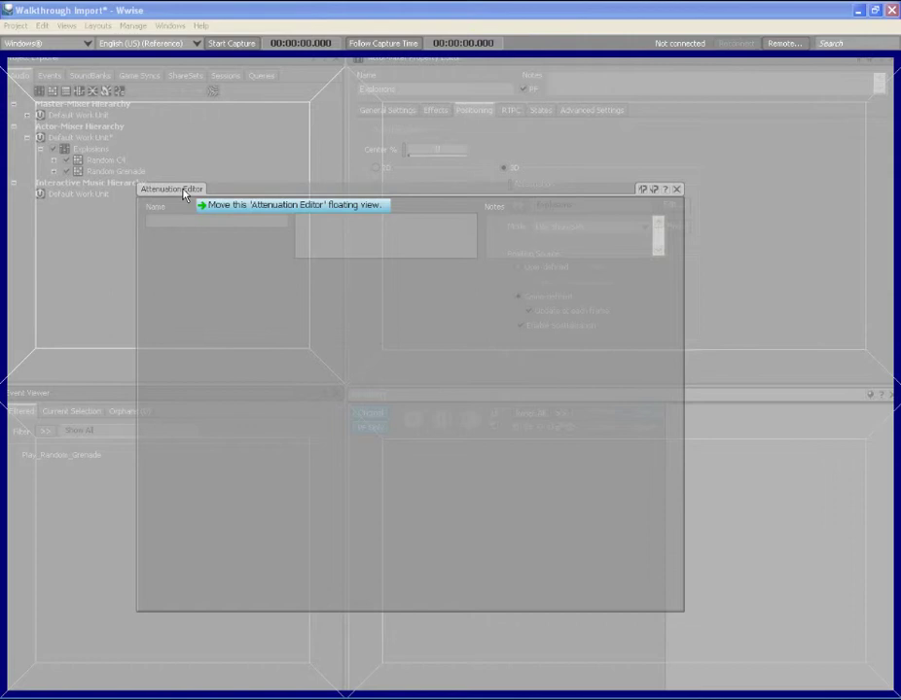
left_click_drag(184, 194, 324, 249)
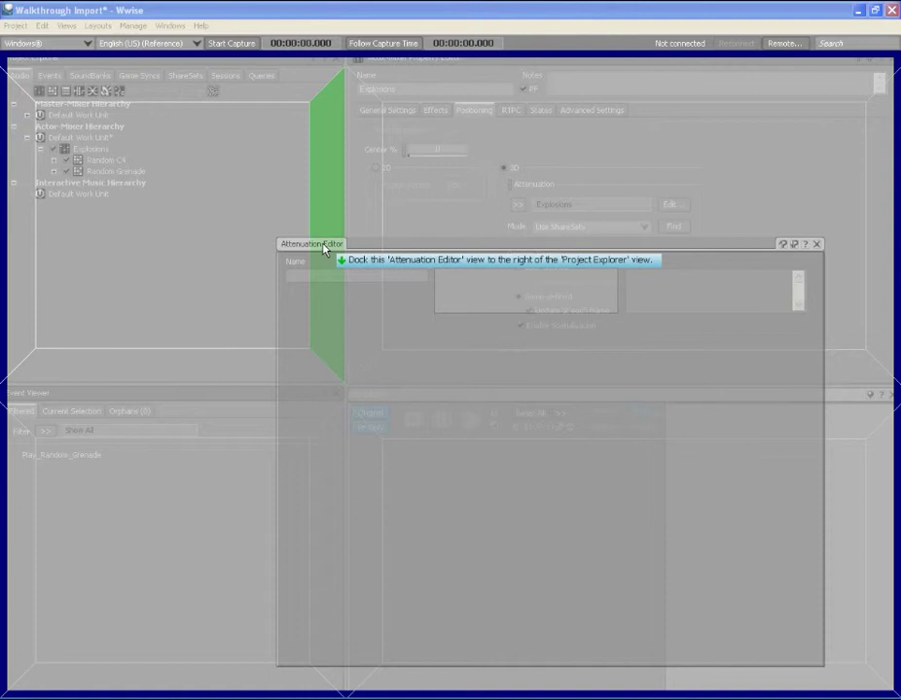
left_click_drag(324, 249, 293, 695)
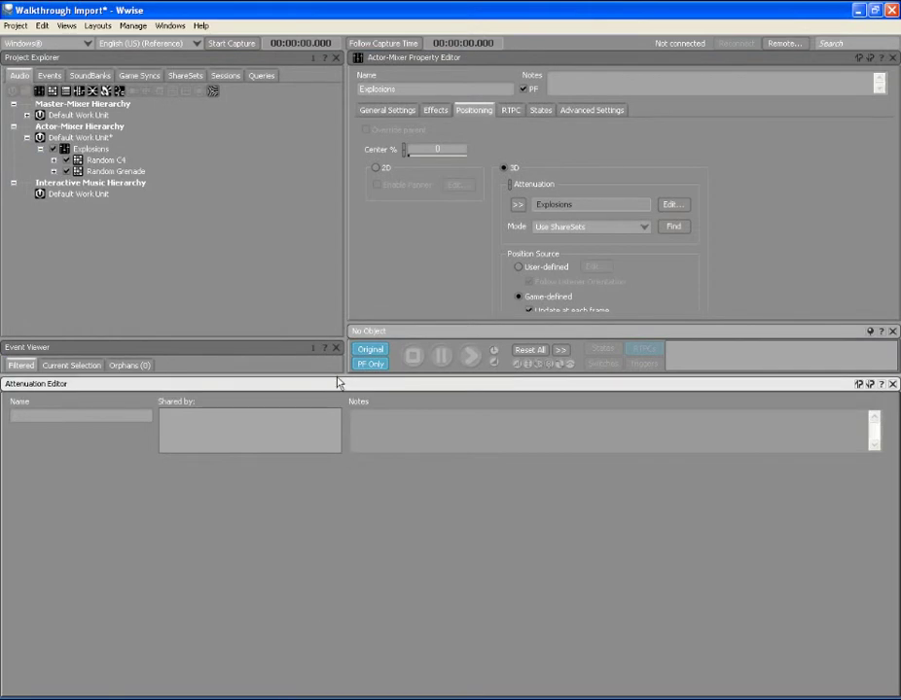
Make the panels above the docked Attenuation Editor taller and load the Explosions attenuation into it.
left_click_drag(334, 374, 333, 430)
left_click(671, 205)
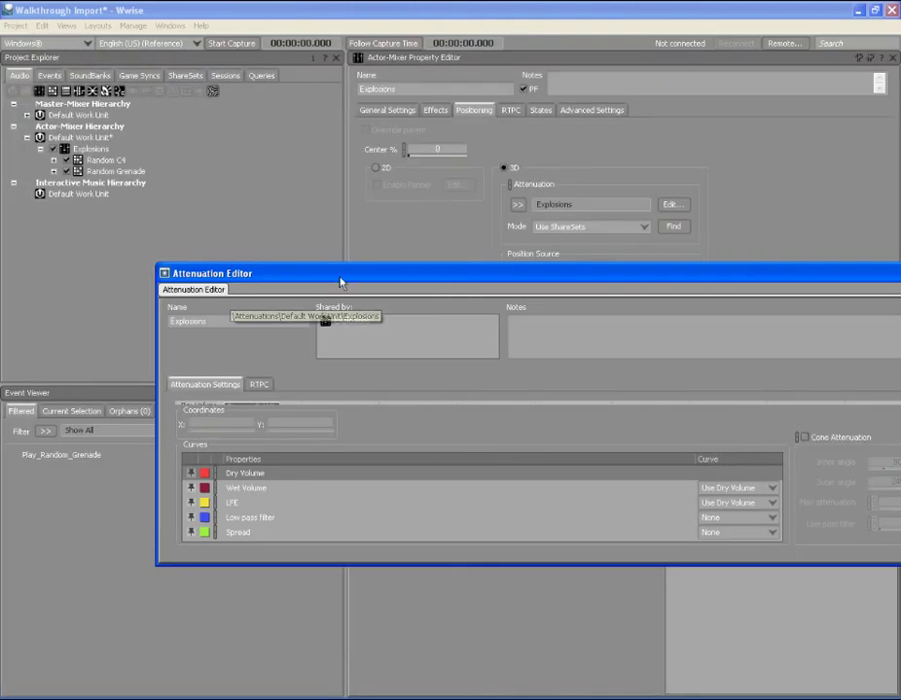
Undock the Attenuation Editor, then make it taller and narrower to show the Explosions Dry Volume curve.
left_click_drag(341, 283, 193, 167)
left_click_drag(53, 479, 56, 591)
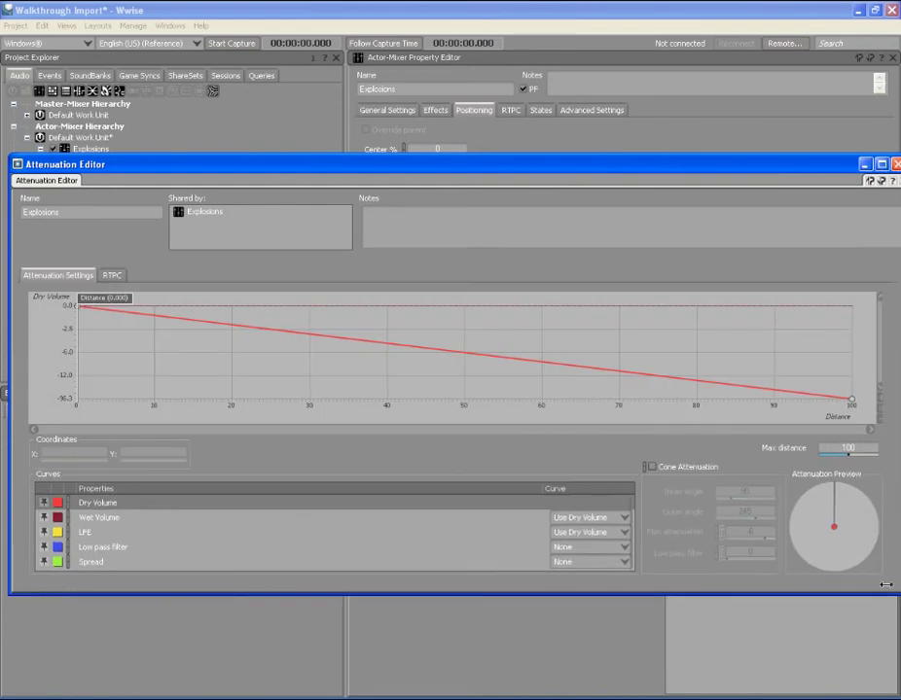
left_click_drag(885, 585, 655, 559)
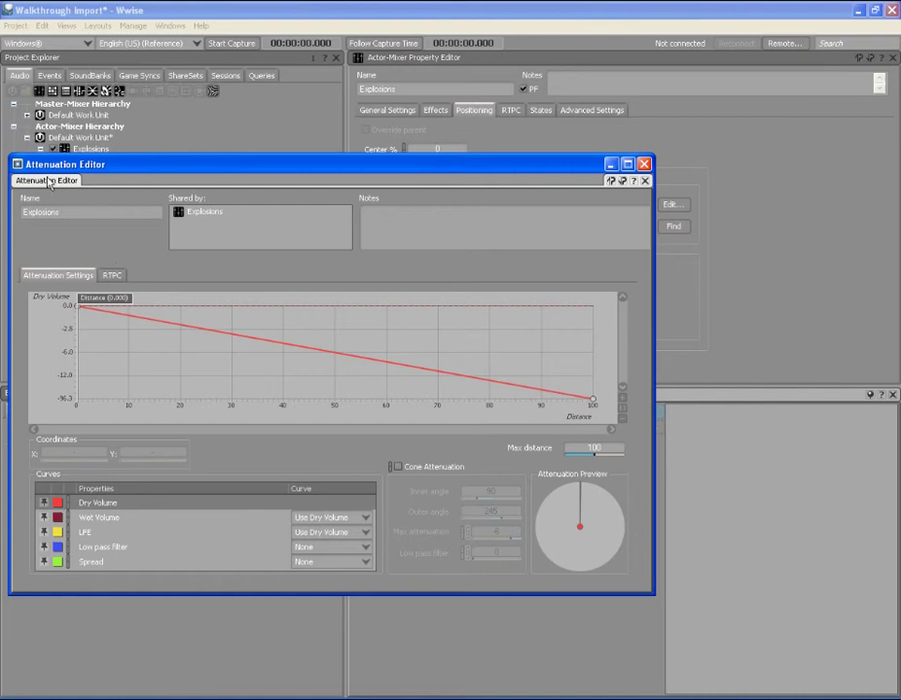
Dock the Attenuation Editor above the Transport Control and enlarge it to reveal the Curves table and graph.
left_click_drag(48, 183, 440, 417)
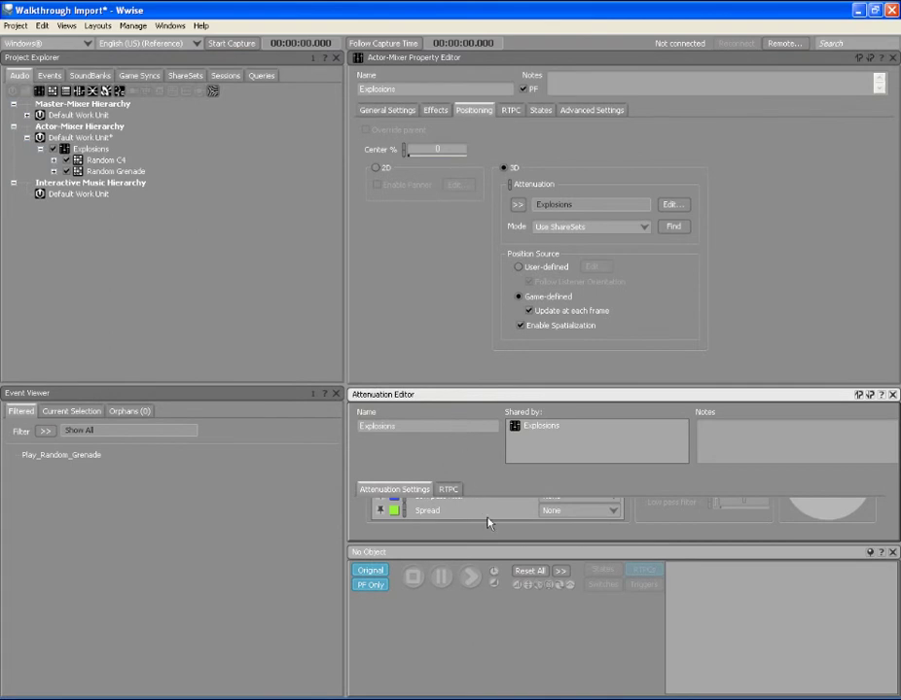
left_click_drag(492, 546, 496, 647)
left_click_drag(509, 388, 503, 252)
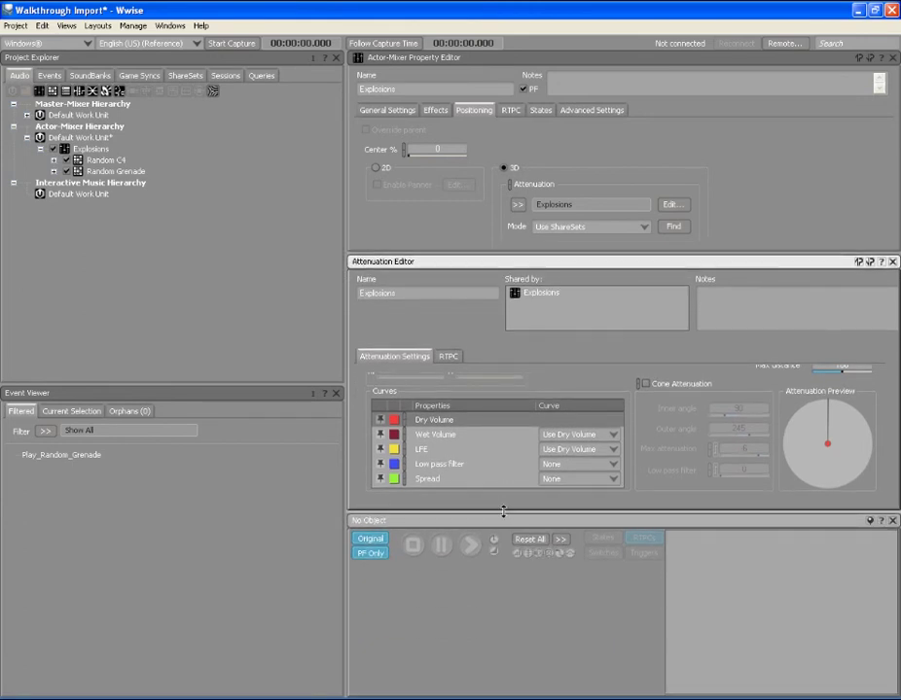
left_click_drag(504, 513, 505, 656)
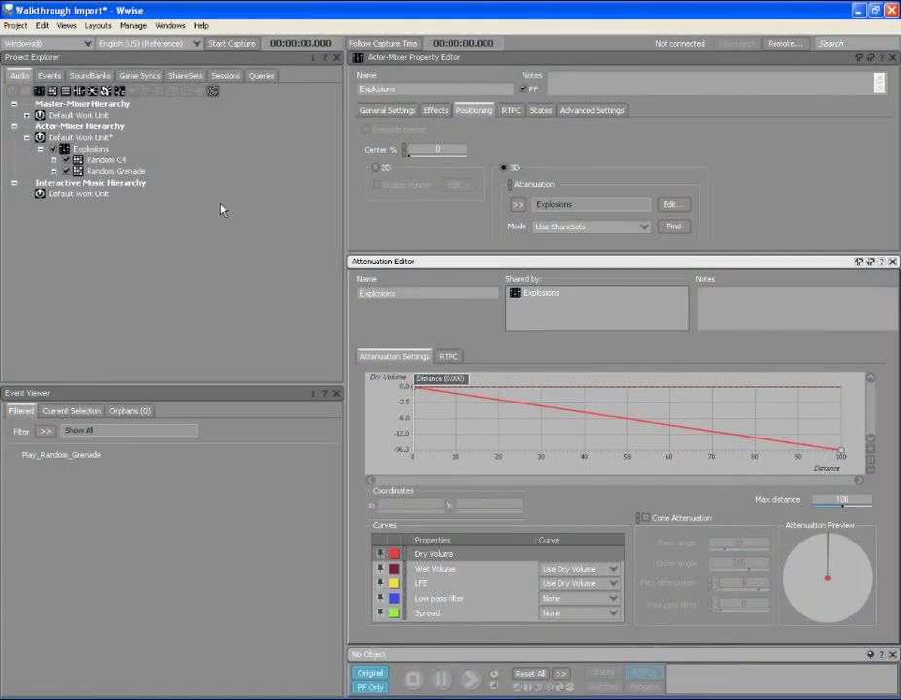
Reset the Designer - F5 layout via Layouts > Reset Factory Layouts and confirm.
left_click(99, 26)
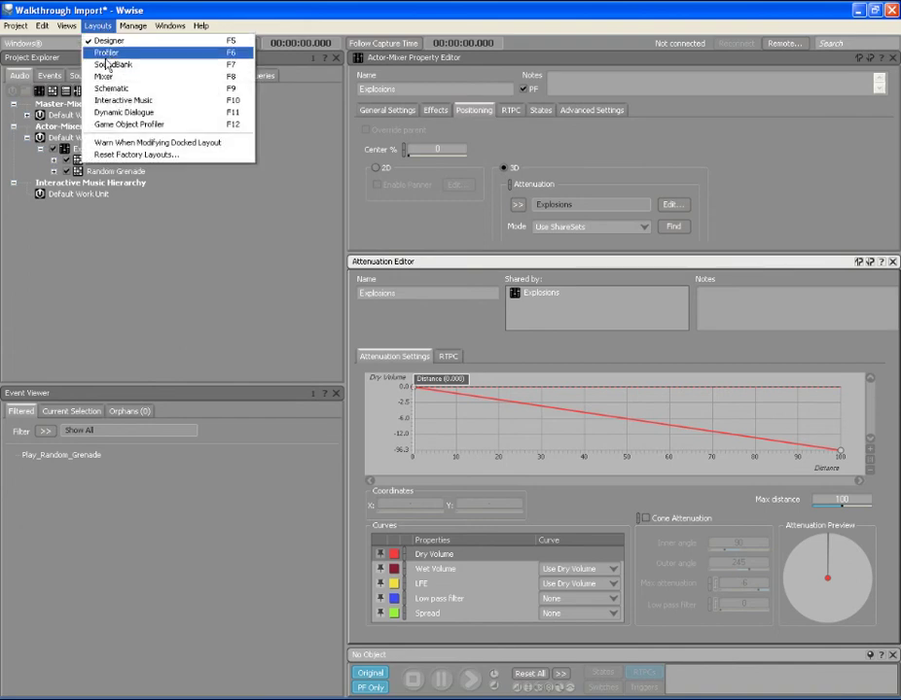
left_click(115, 159)
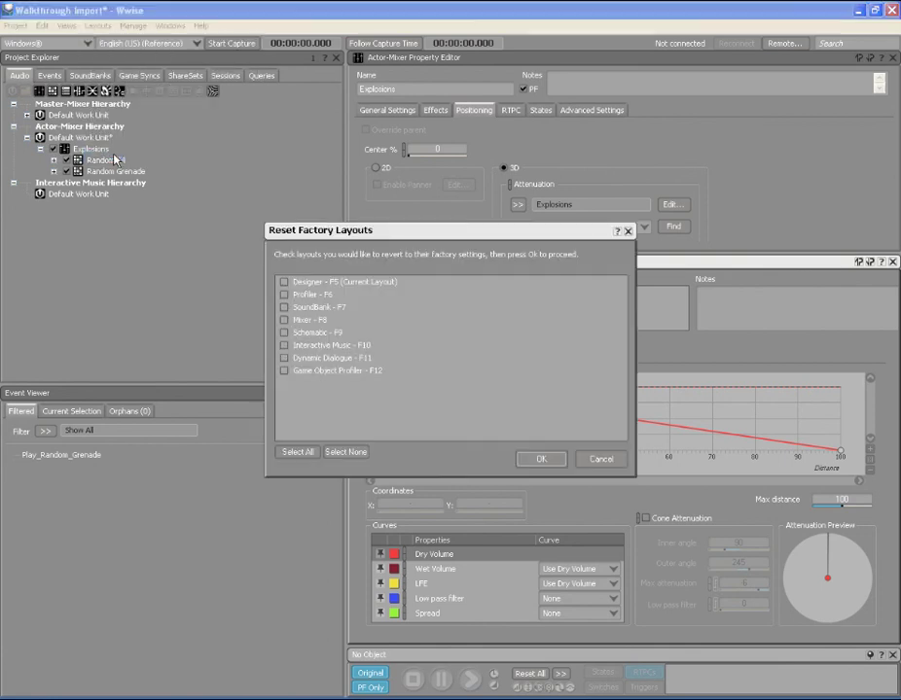
left_click(283, 282)
left_click(540, 458)
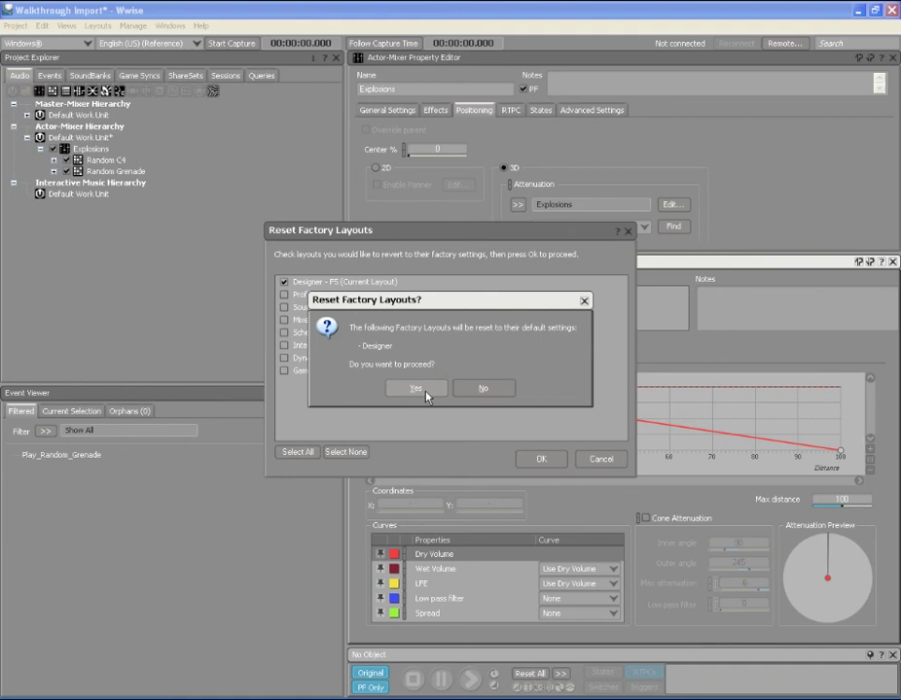
left_click(426, 393)
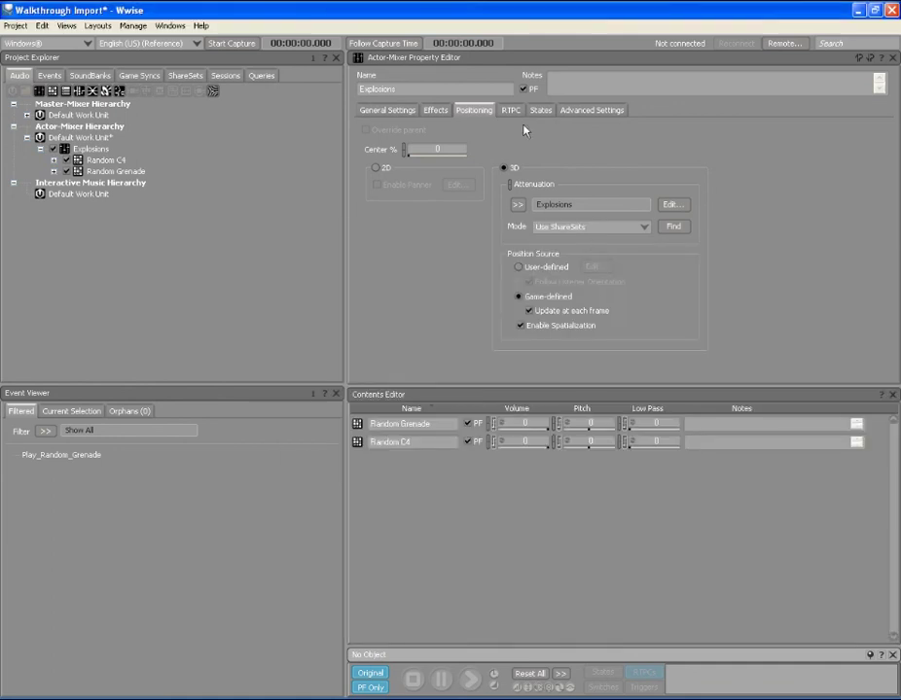